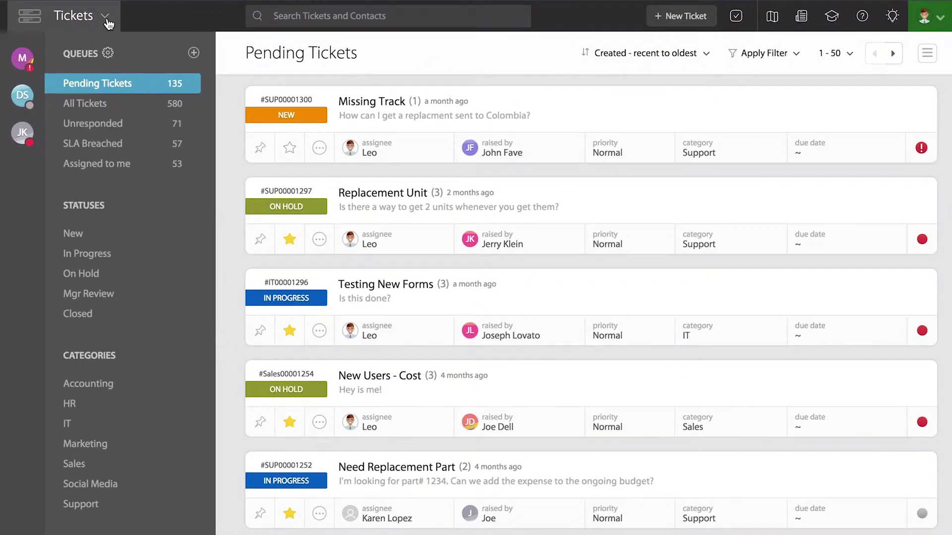
Go to the SLA list under Automate, which shows three existing SLAs.
left_click(107, 20)
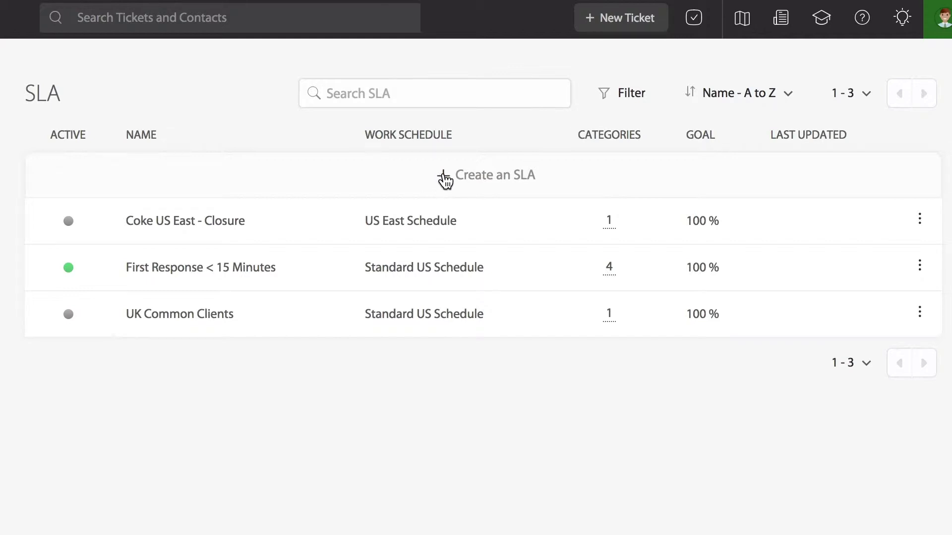
Create a new SLA whose objective is first response to a ticket within 2 hours.
left_click(445, 178)
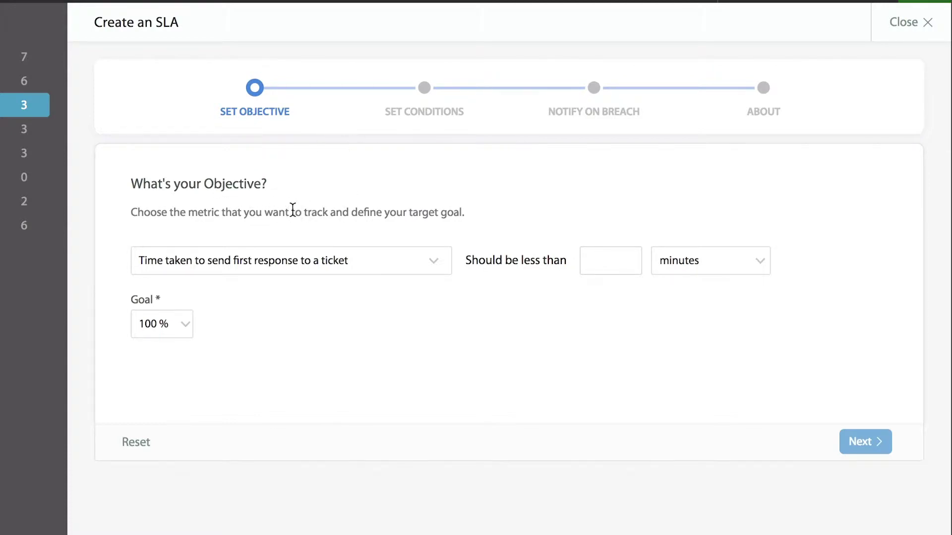
left_click(352, 262)
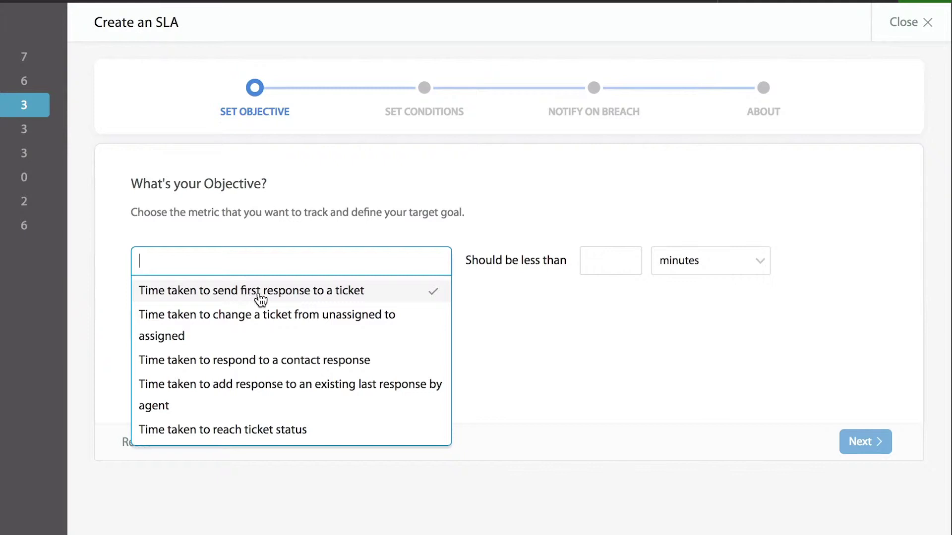
left_click(276, 297)
left_click(600, 265)
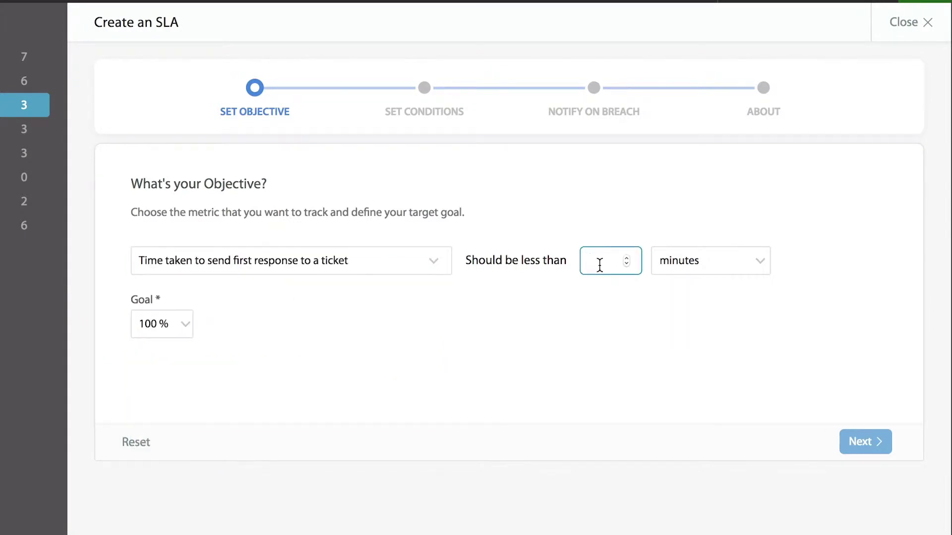
type("2")
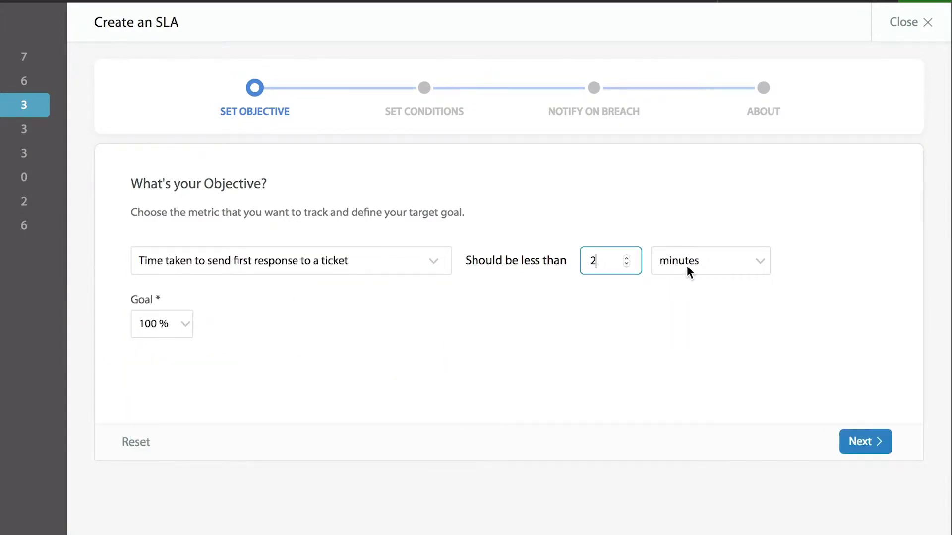
left_click(686, 263)
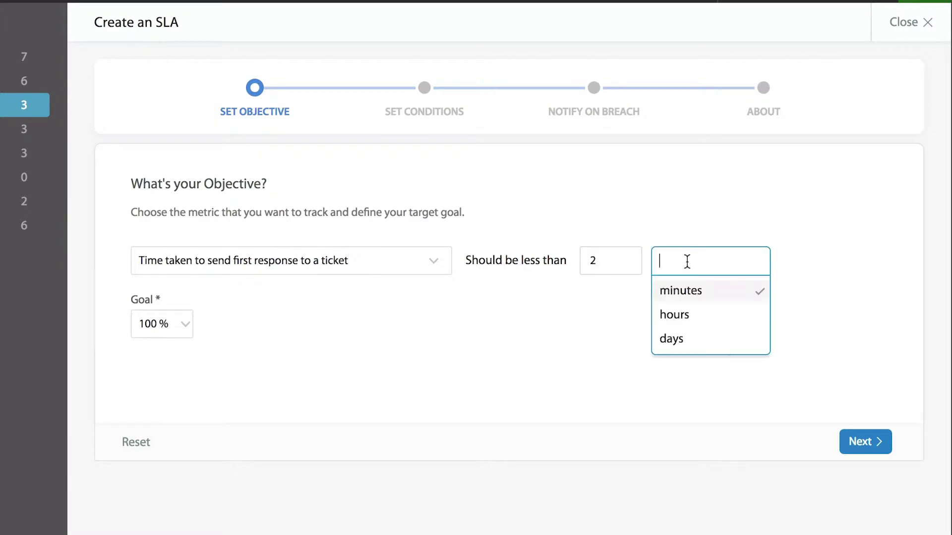
left_click(683, 317)
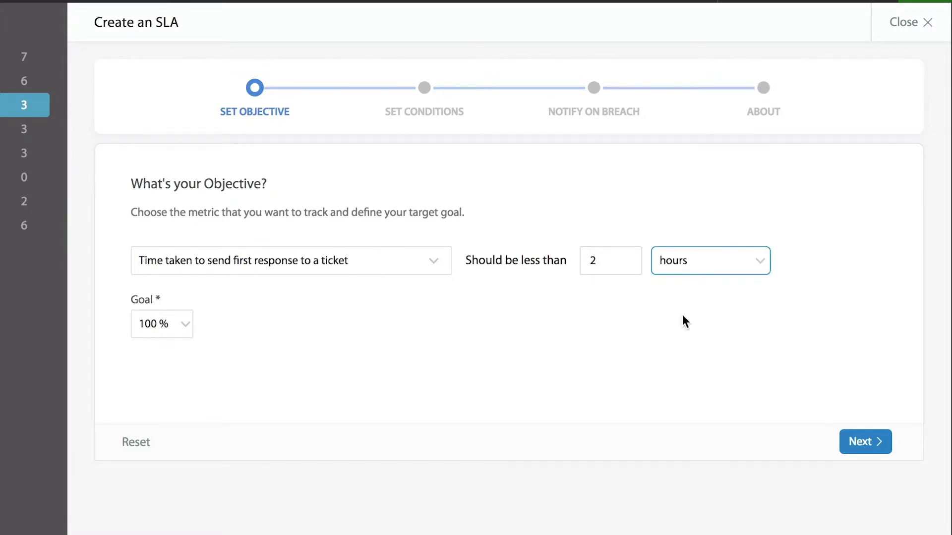
Set the SLA goal to 95%.
left_click(185, 325)
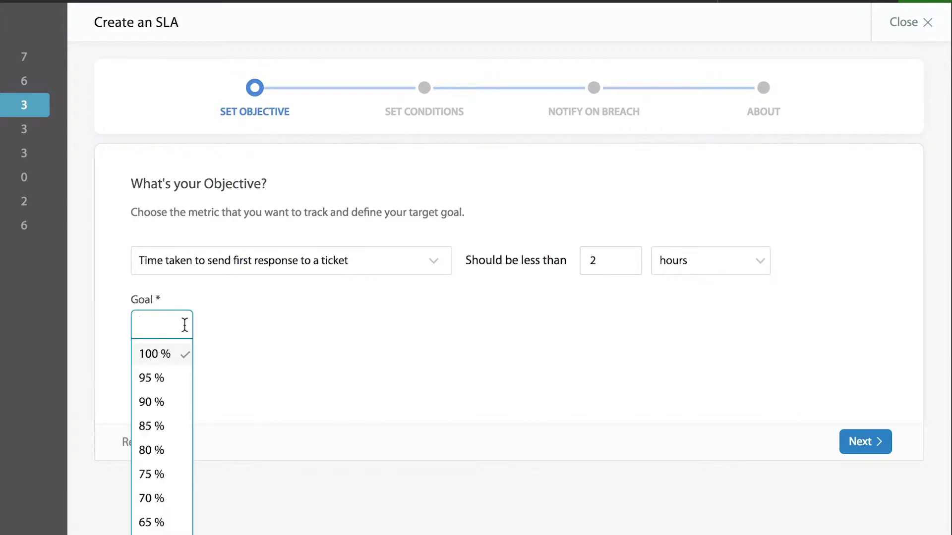
left_click(167, 379)
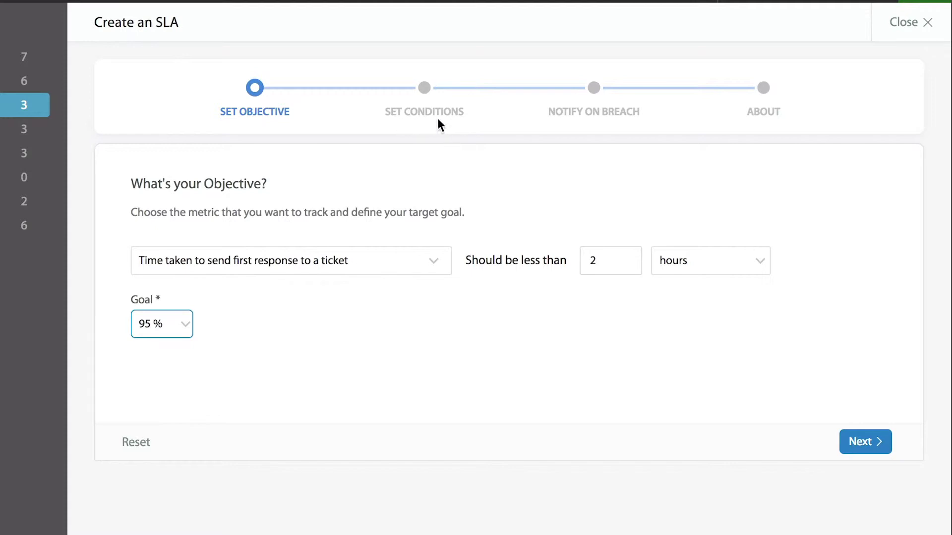
mouse_move(473, 113)
left_mouse_down()
mouse_move(395, 112)
mouse_move(406, 126)
left_mouse_up()
left_click(421, 132)
Add the Match All condition Status is New.
left_click(863, 442)
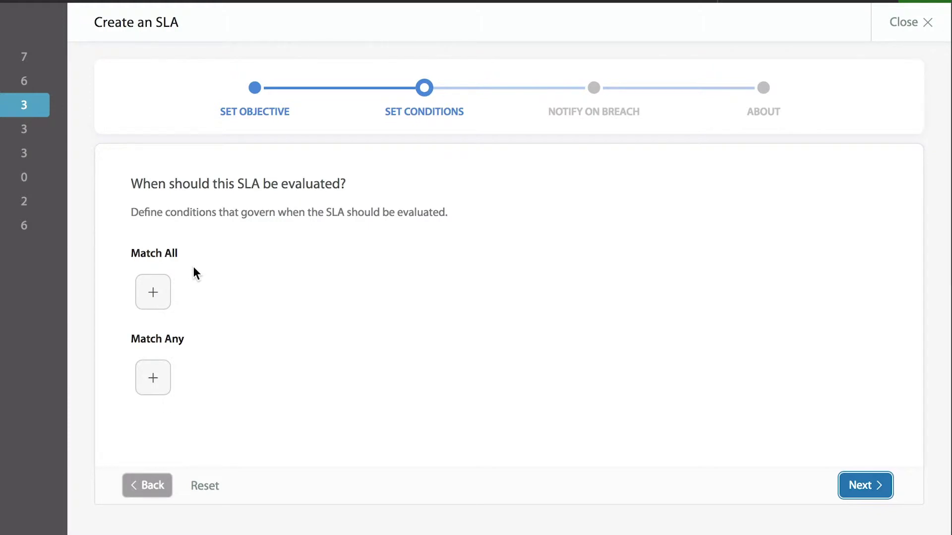
left_click(154, 293)
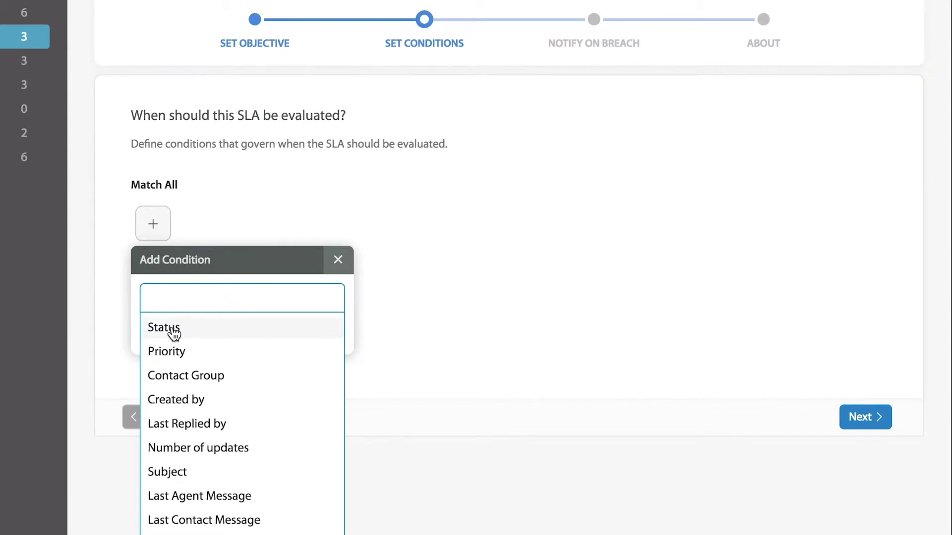
left_click(171, 329)
left_click(166, 373)
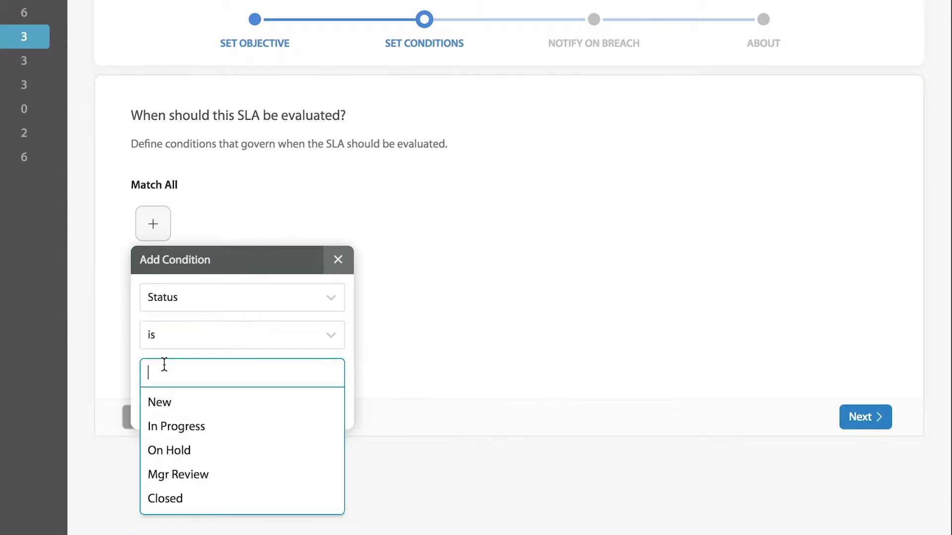
left_click(173, 400)
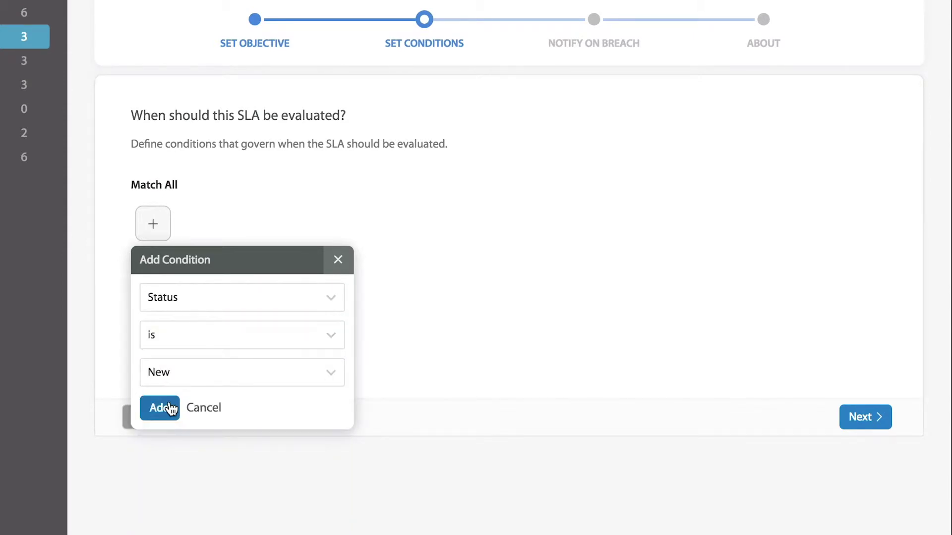
left_click(169, 409)
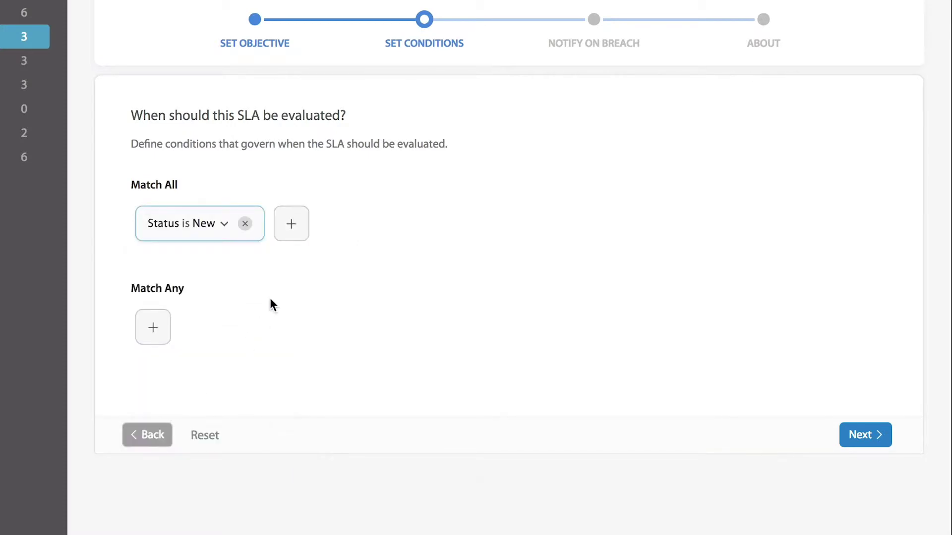
Add a second Match All condition, Last Replied by is Contact.
left_click(292, 225)
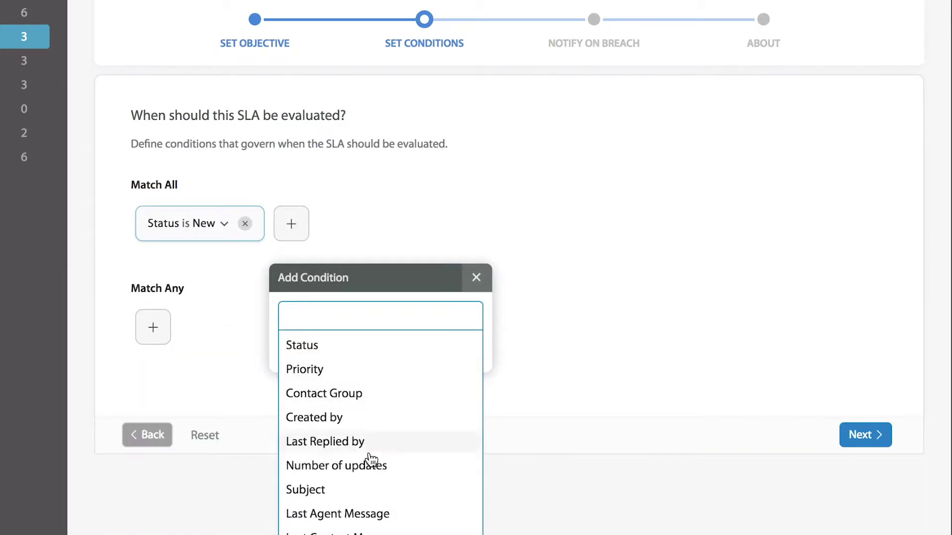
scroll(370, 461, "down", 1)
scroll(370, 461, "down", 3)
scroll(372, 464, "down", 1)
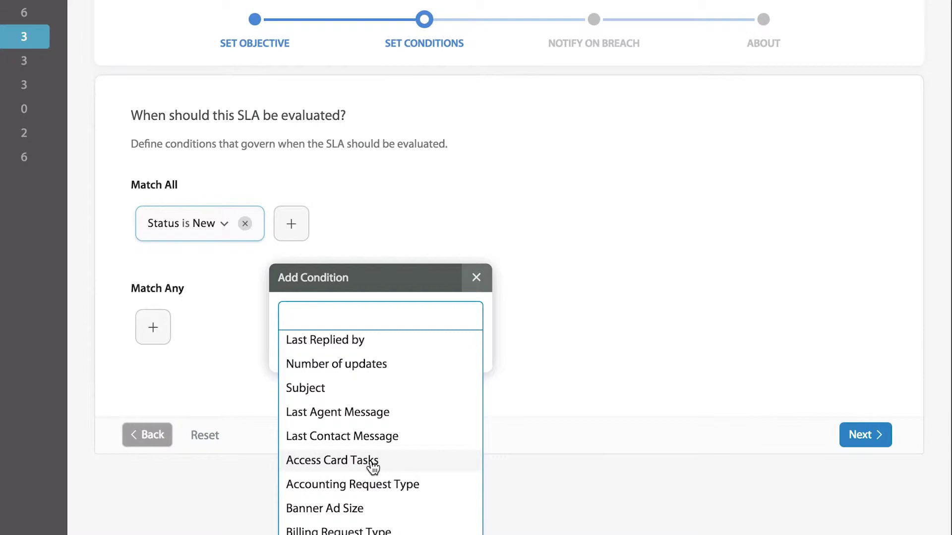
scroll(375, 437, "up", 1)
scroll(373, 419, "up", 3)
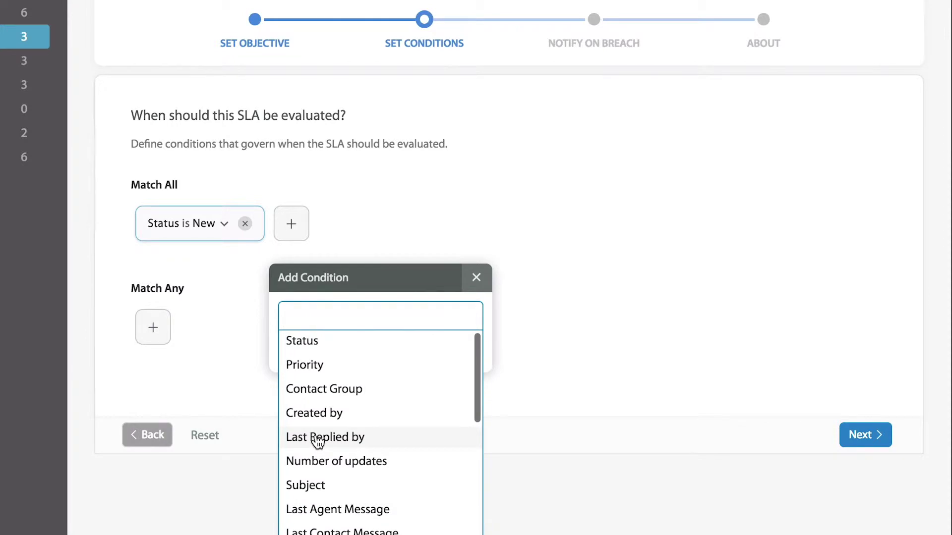
left_click(317, 439)
left_click(314, 384)
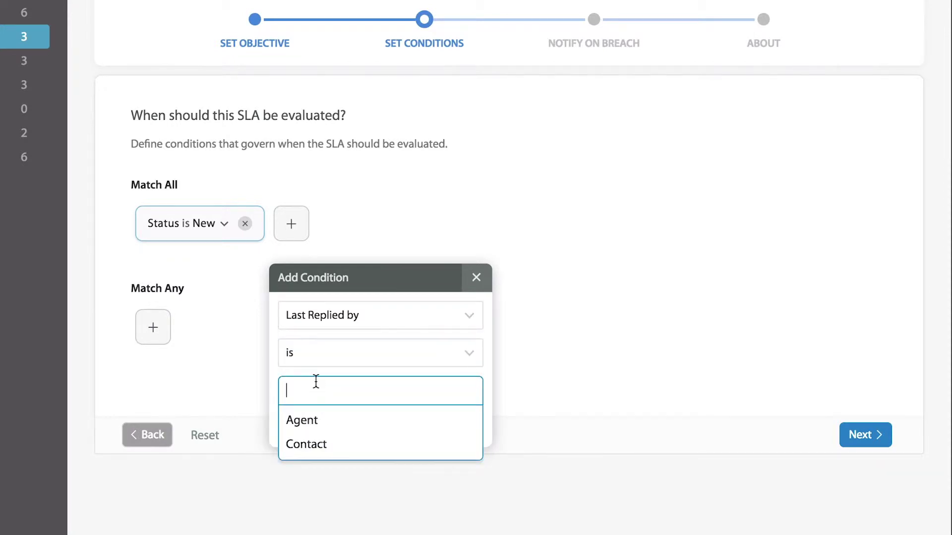
left_click(308, 445)
left_click(297, 425)
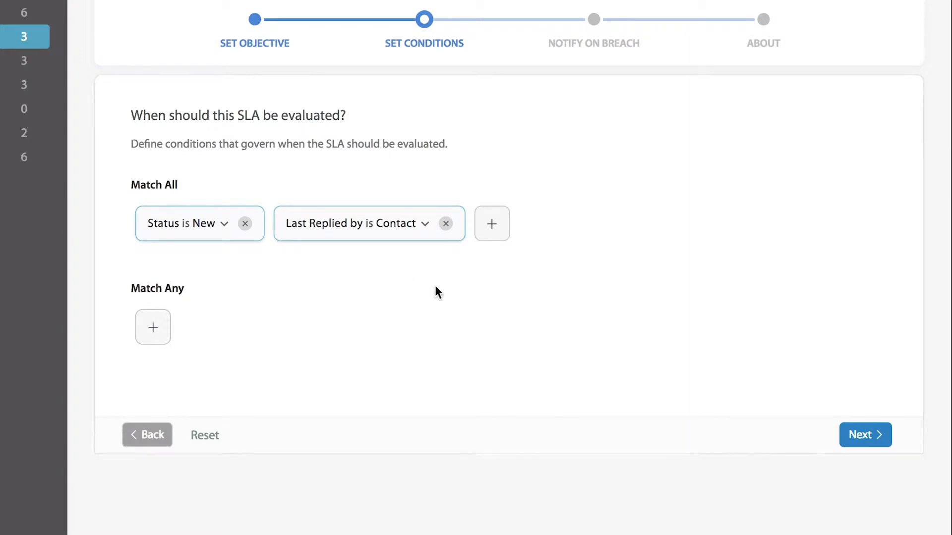
left_click(860, 435)
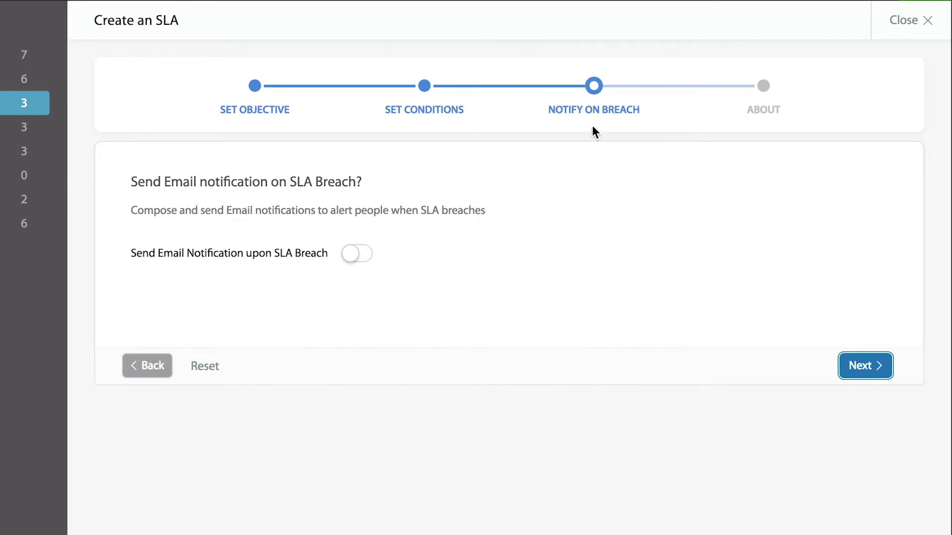
left_click(351, 254)
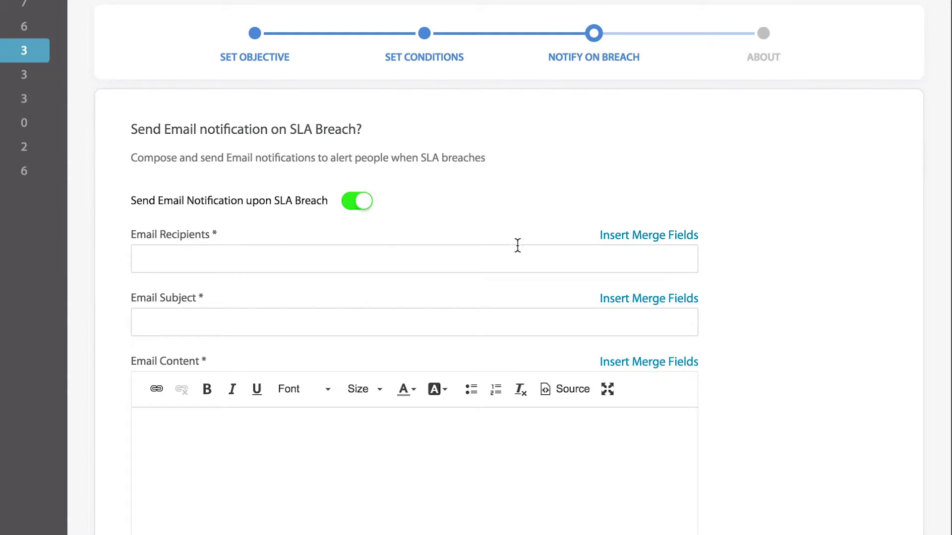
left_click(649, 237)
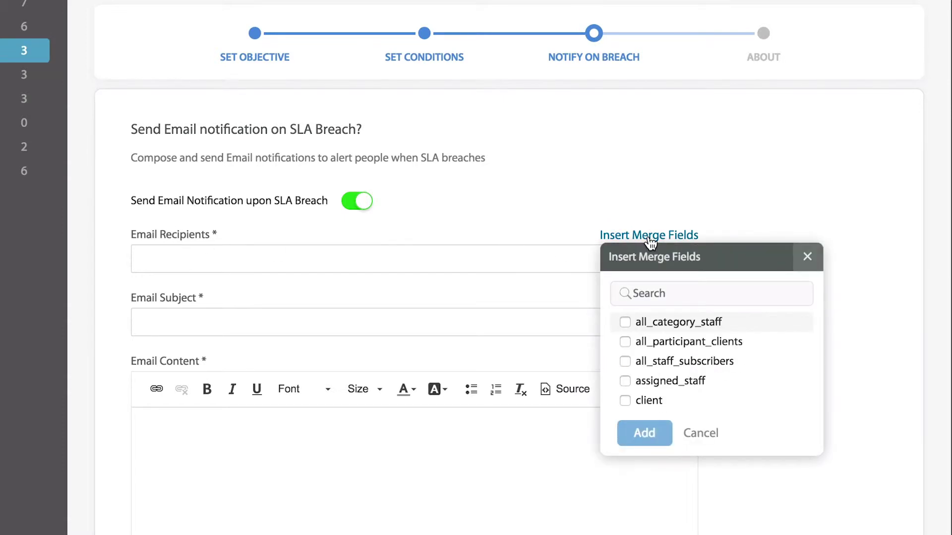
left_click(625, 380)
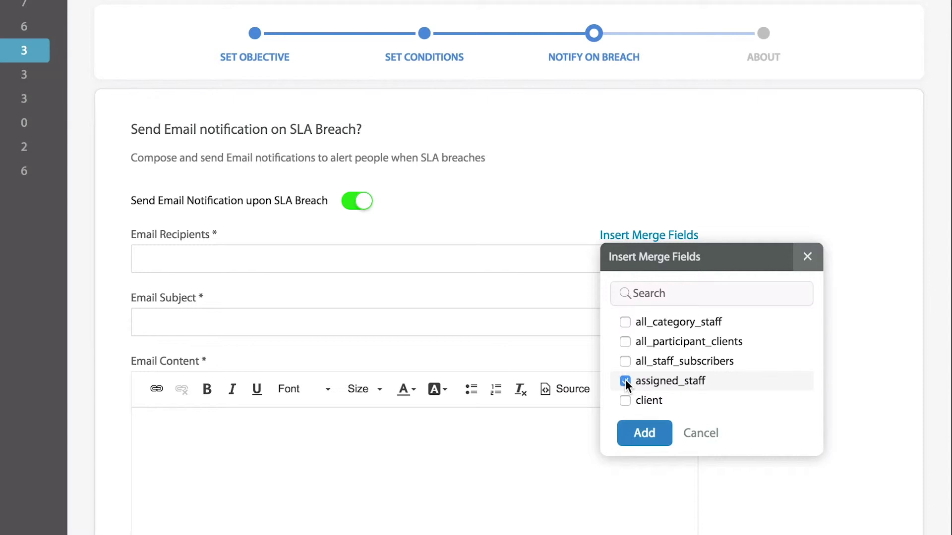
left_click(645, 433)
left_click(281, 263)
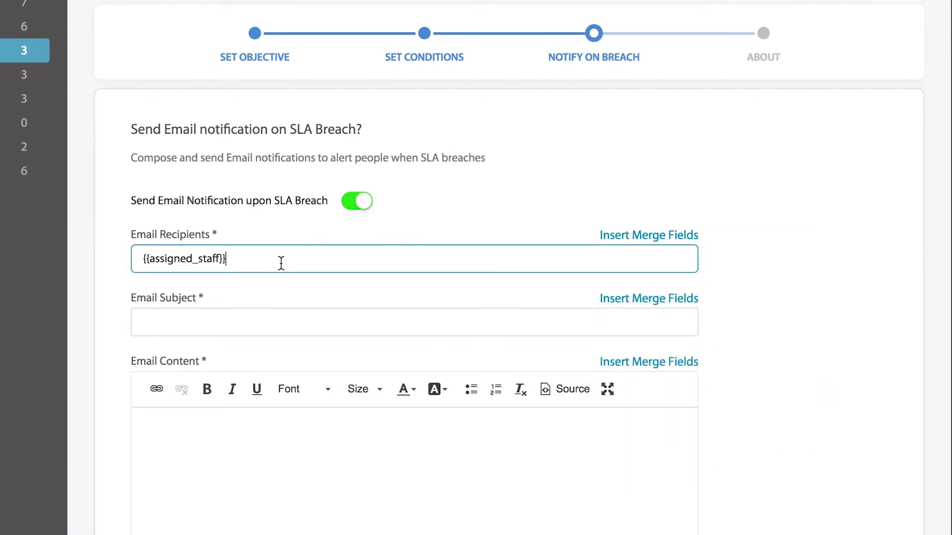
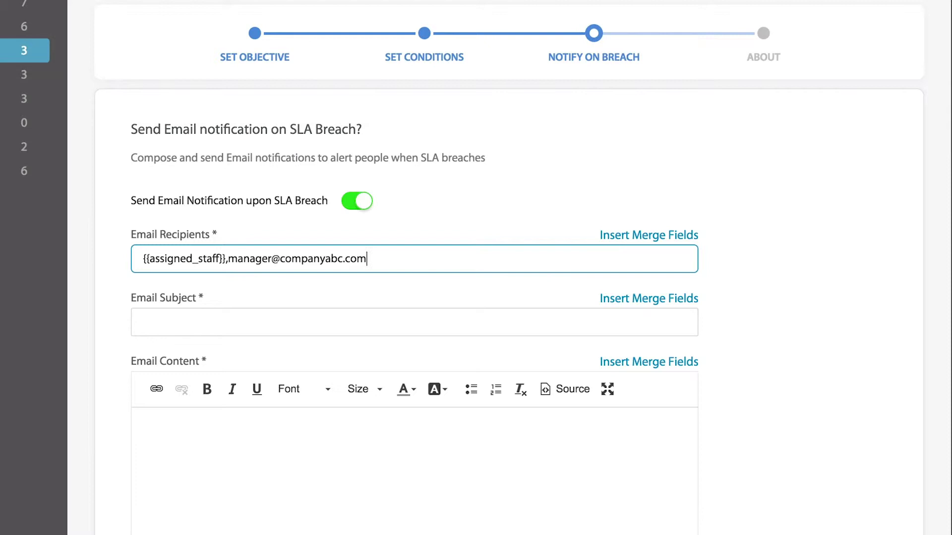
left_click(168, 327)
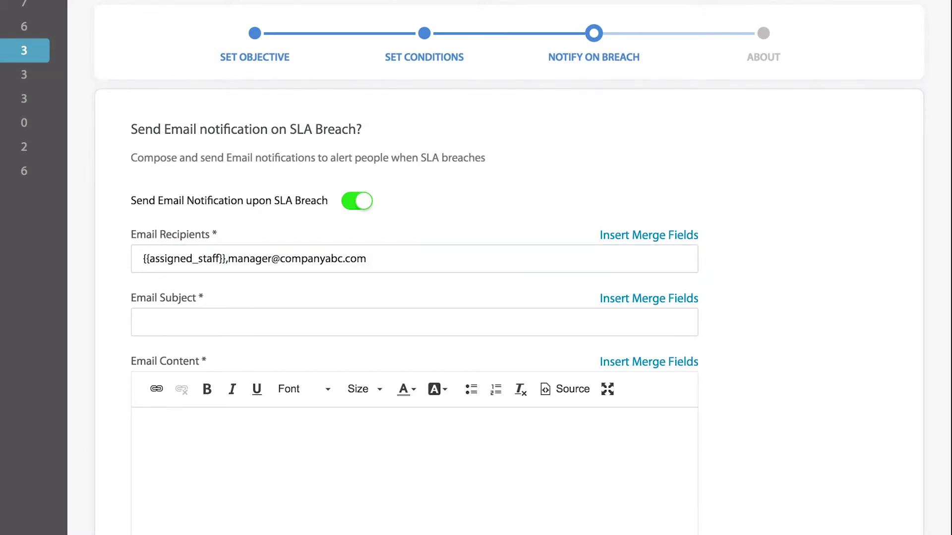
Set the alert subject to 'SLA Breached Alert - {{ticket_id}}'.
left_click(208, 330)
type("SLA Breached Alert")
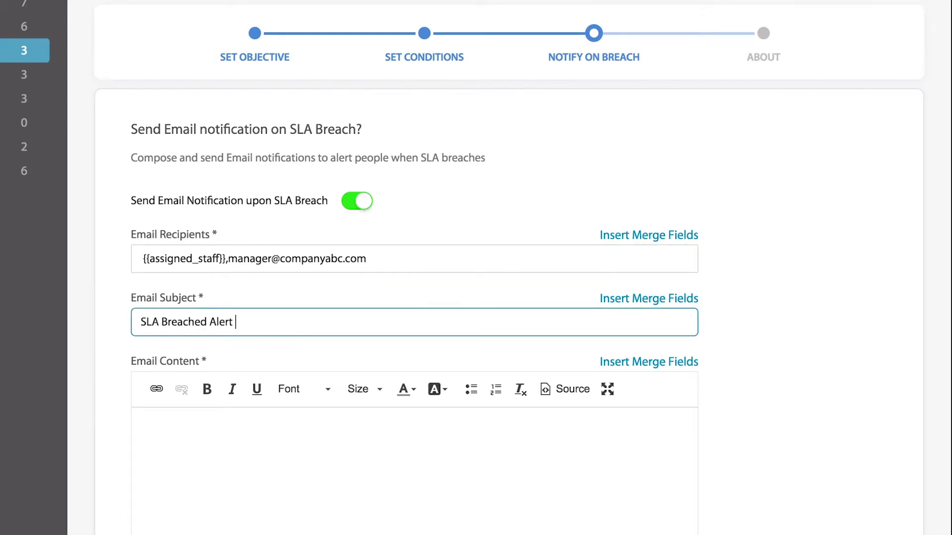
type(" -")
left_click(663, 299)
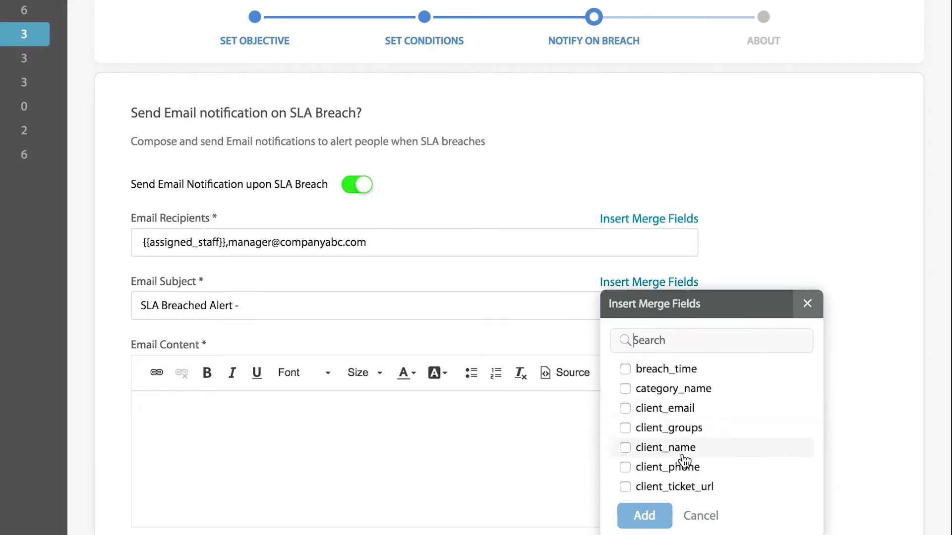
scroll(684, 446, "down", 10)
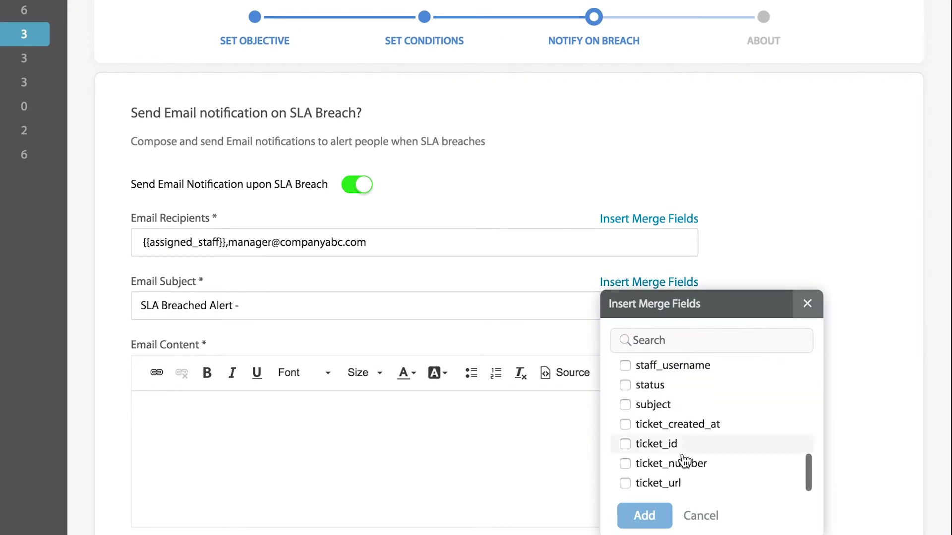
left_click(625, 443)
left_click(649, 516)
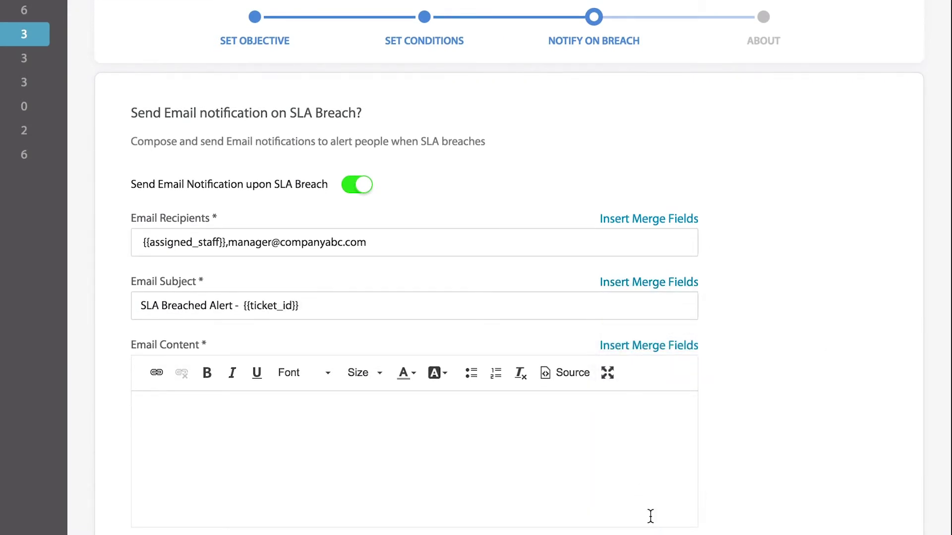
Paste the ticket URL and assignee lines as the email content.
left_click(251, 424)
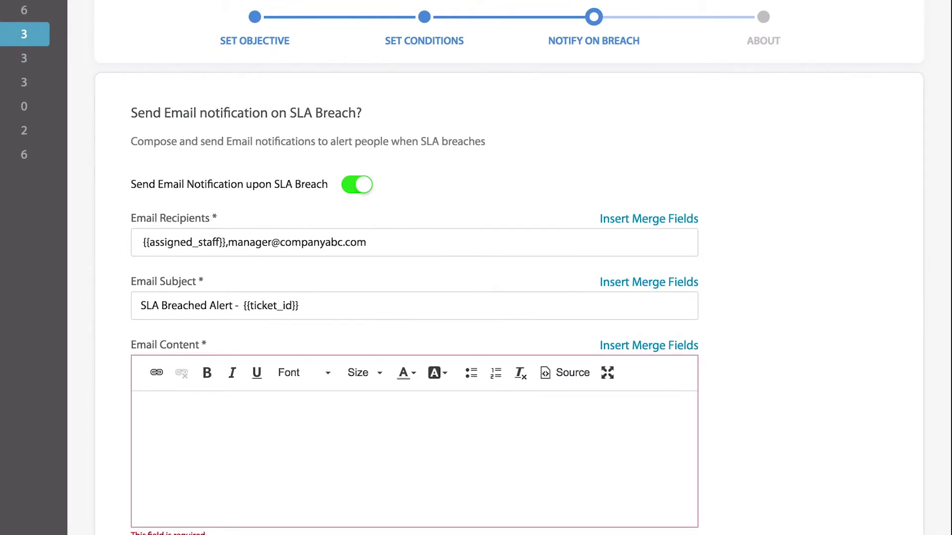
left_click(224, 426)
type("Ticket URL:  {{ticket_url}} Assignee:  {{staff_name}}")
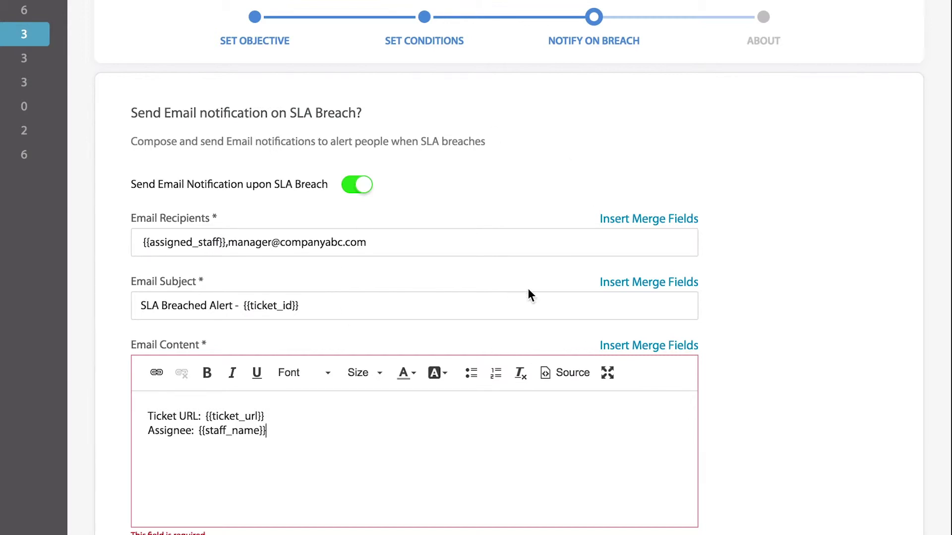
scroll(763, 379, "down", 2)
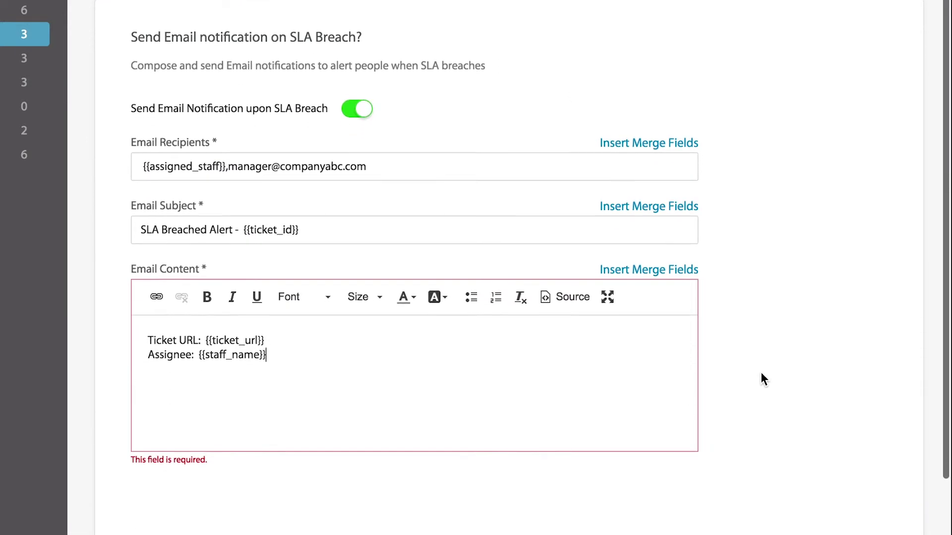
scroll(763, 381, "down", 2)
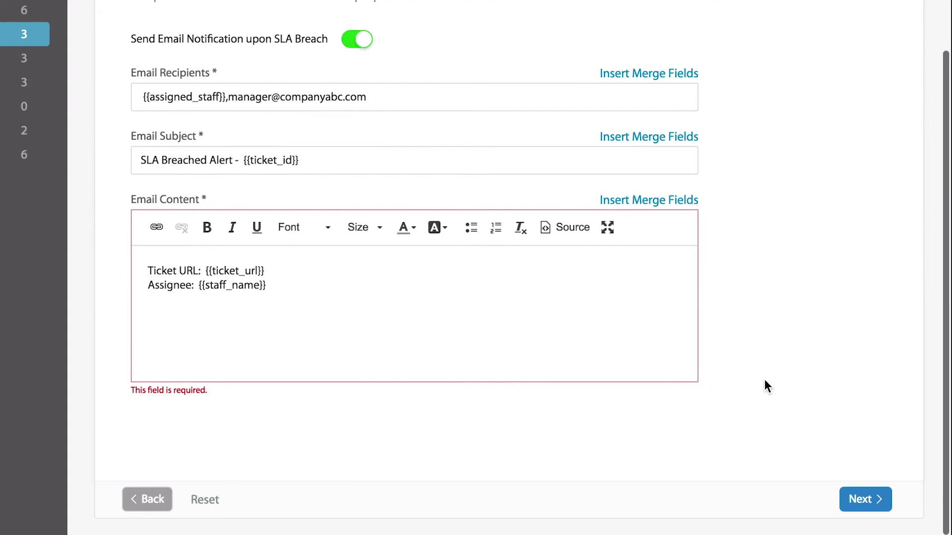
left_click(865, 499)
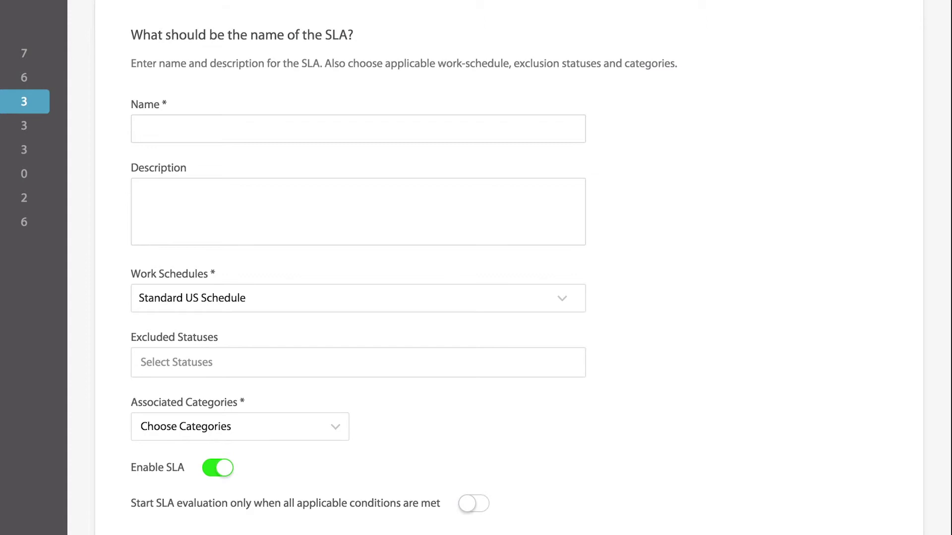
Name the SLA '1st Response Under 2 Hours' on the Standard US Schedule.
left_click(159, 124)
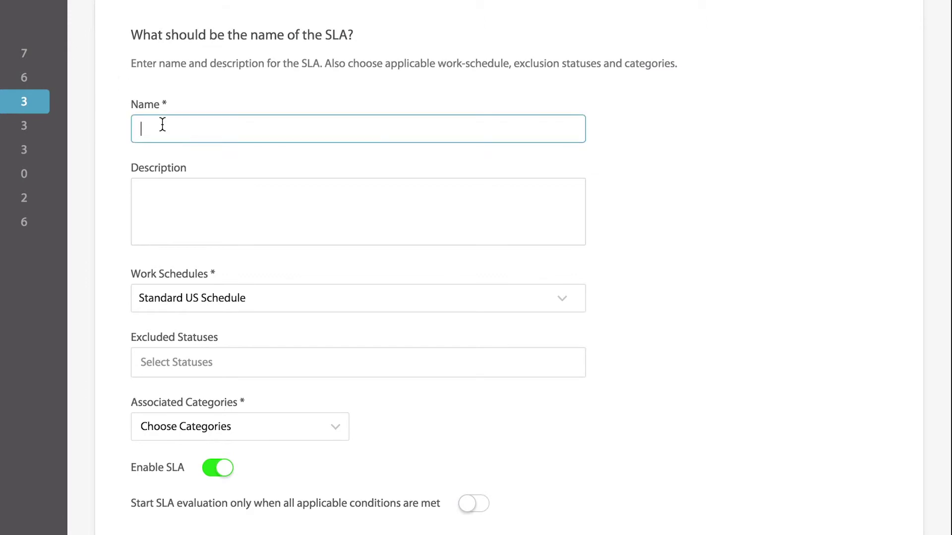
type("1st Response Under 2 Hours")
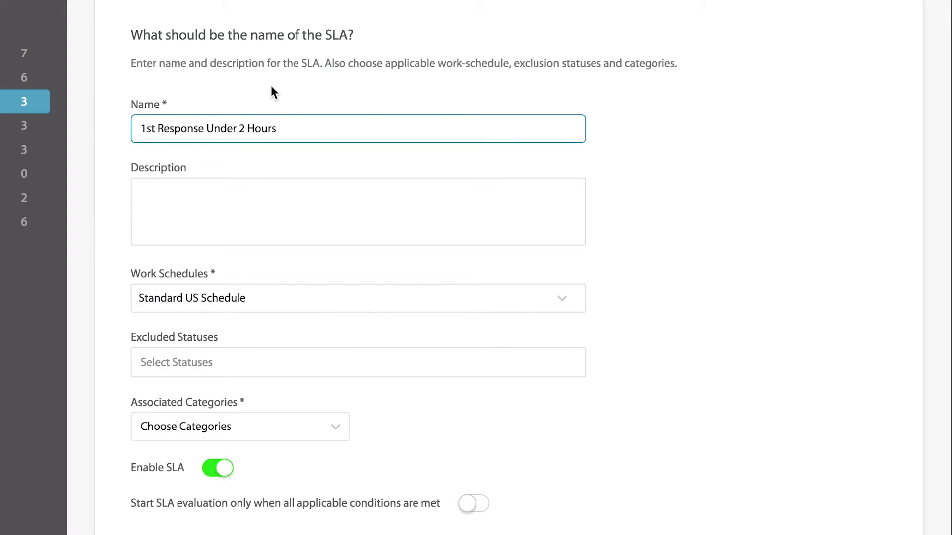
left_click_drag(132, 272, 209, 270)
left_click(244, 271)
left_click(236, 297)
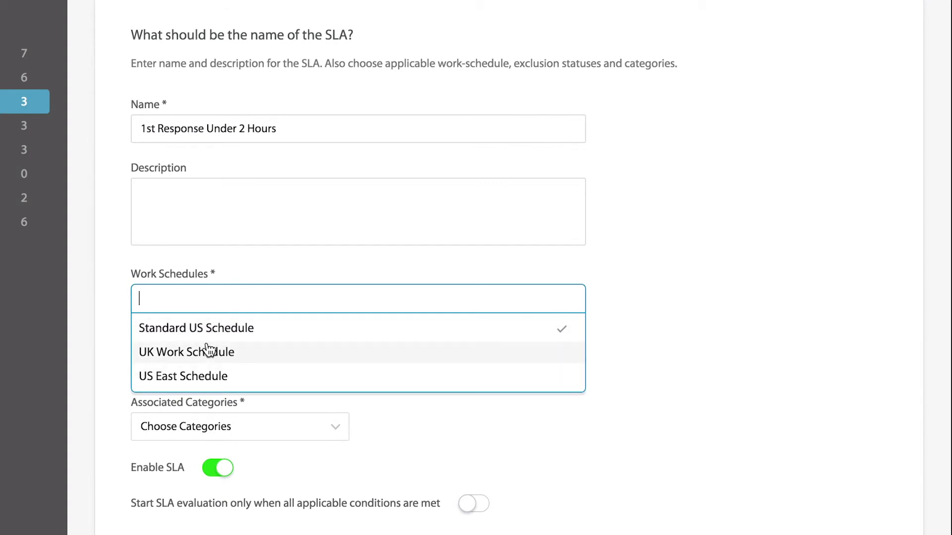
left_click(208, 332)
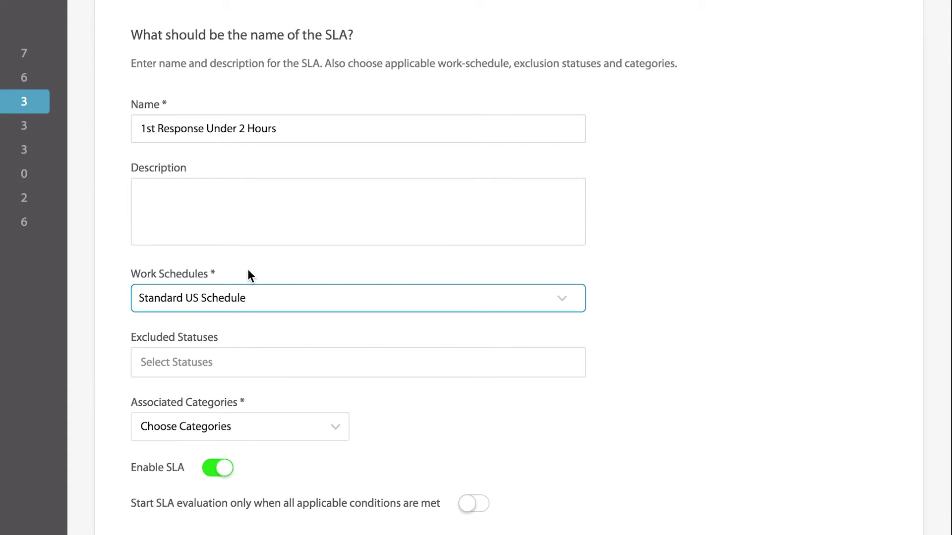
Exclude On Hold, apply all categories, and evaluate only when all conditions match.
left_click(170, 361)
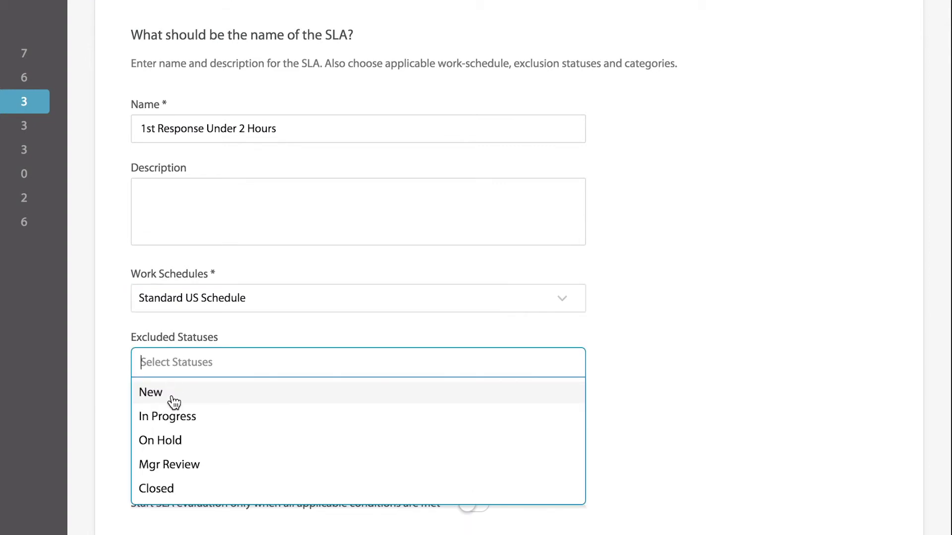
left_click(165, 443)
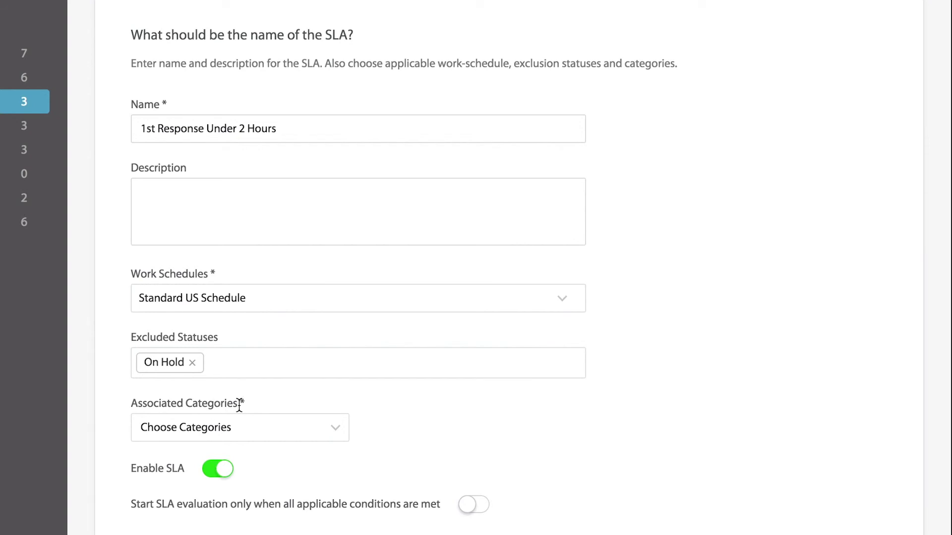
left_click(236, 431)
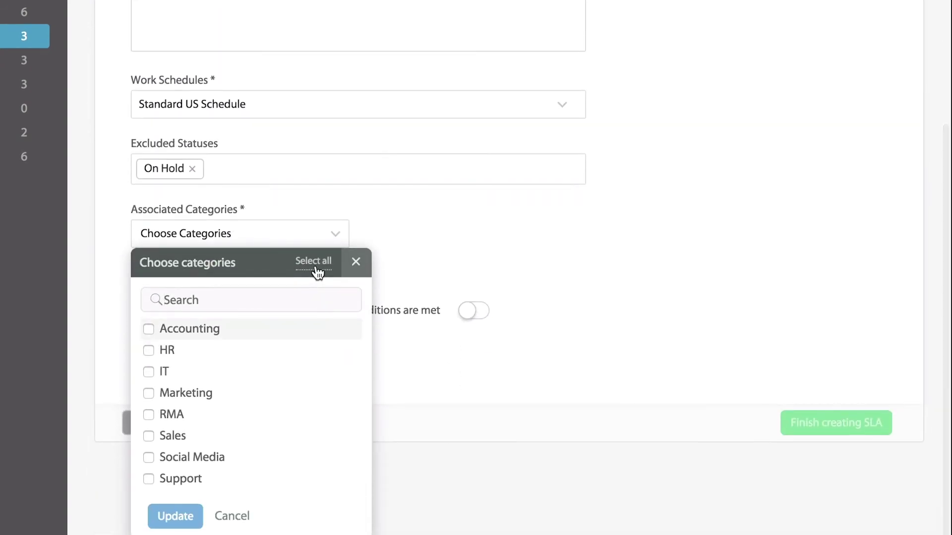
left_click(315, 267)
left_click(192, 516)
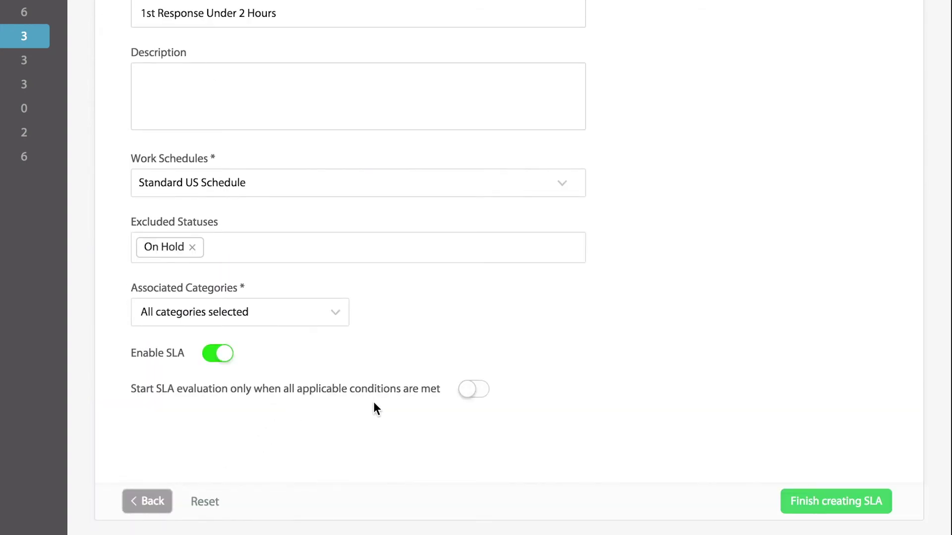
left_click(470, 395)
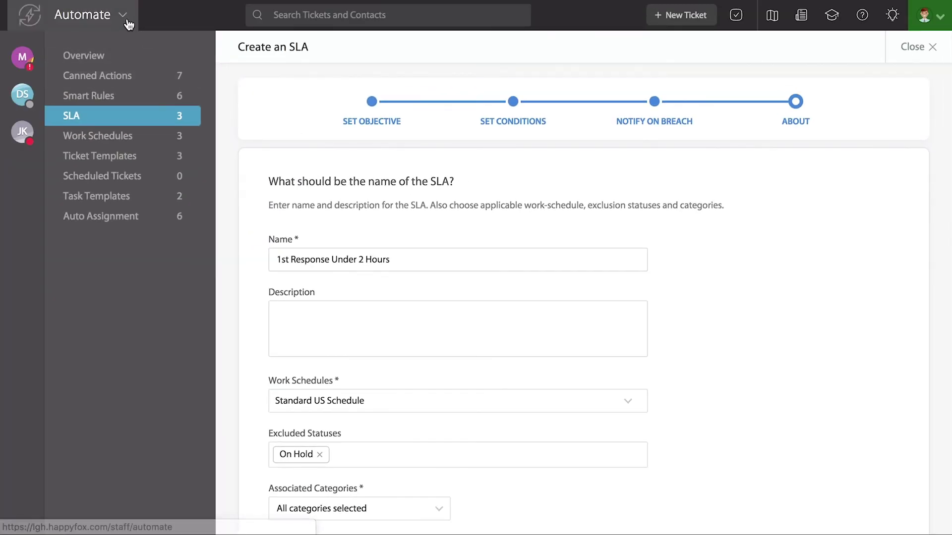
Switch to the Tickets module and browse the 135 Pending Tickets.
left_click(128, 24)
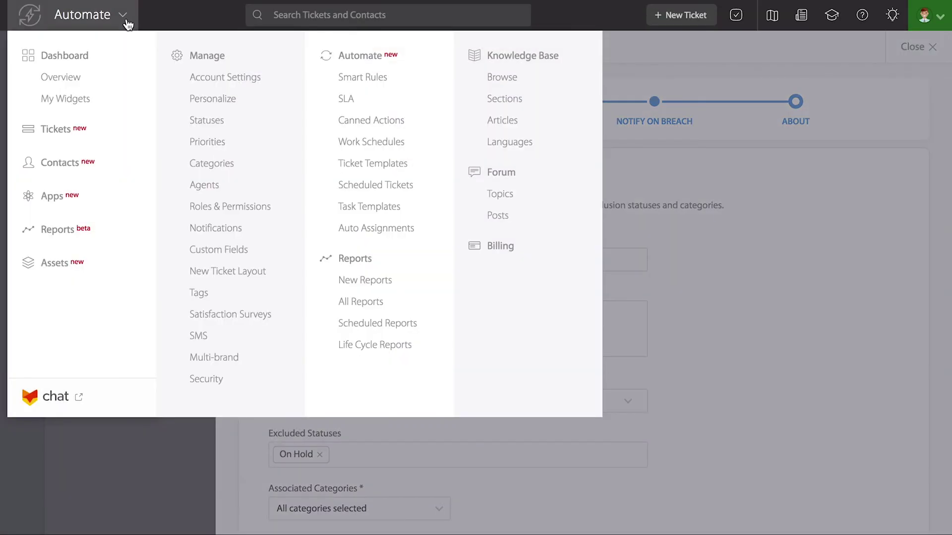
left_click(59, 130)
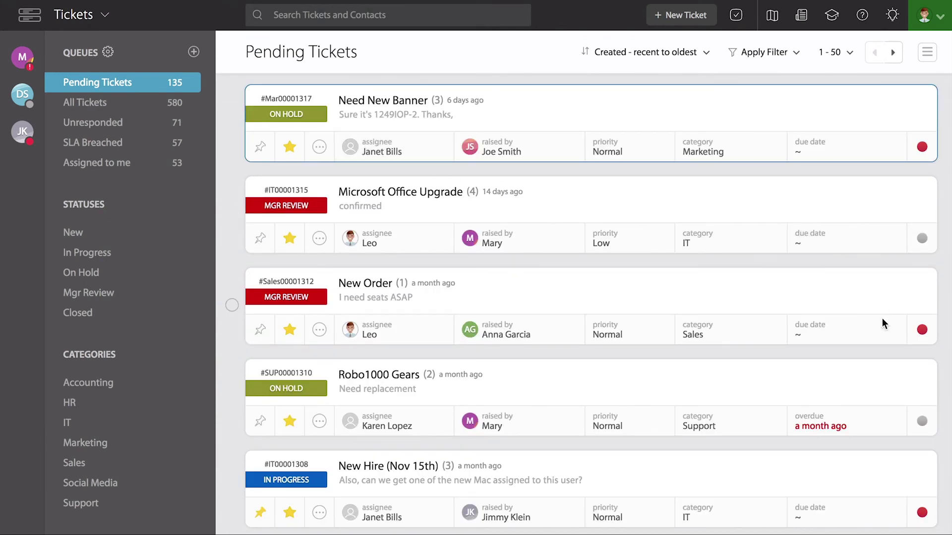
scroll(882, 323, "down", 2)
scroll(882, 323, "down", 4)
scroll(883, 323, "down", 3)
scroll(884, 324, "down", 1)
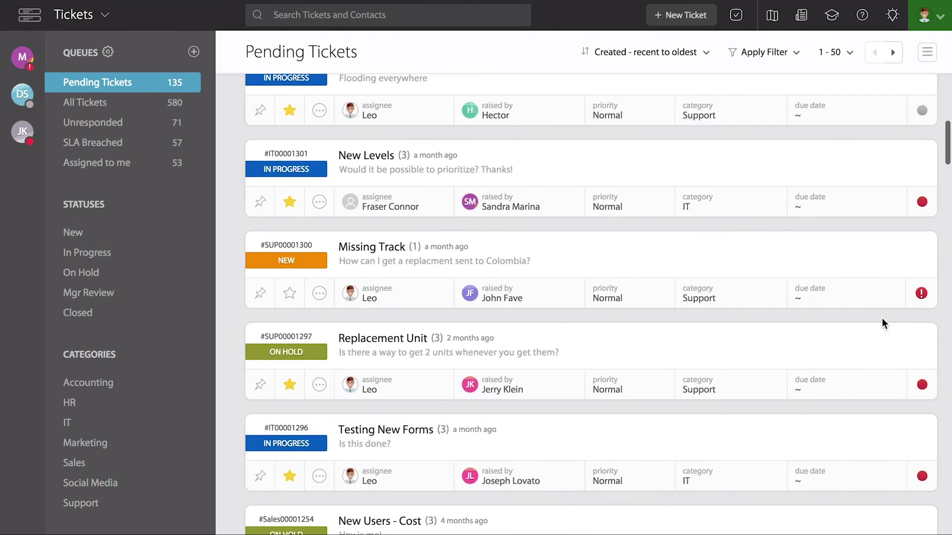